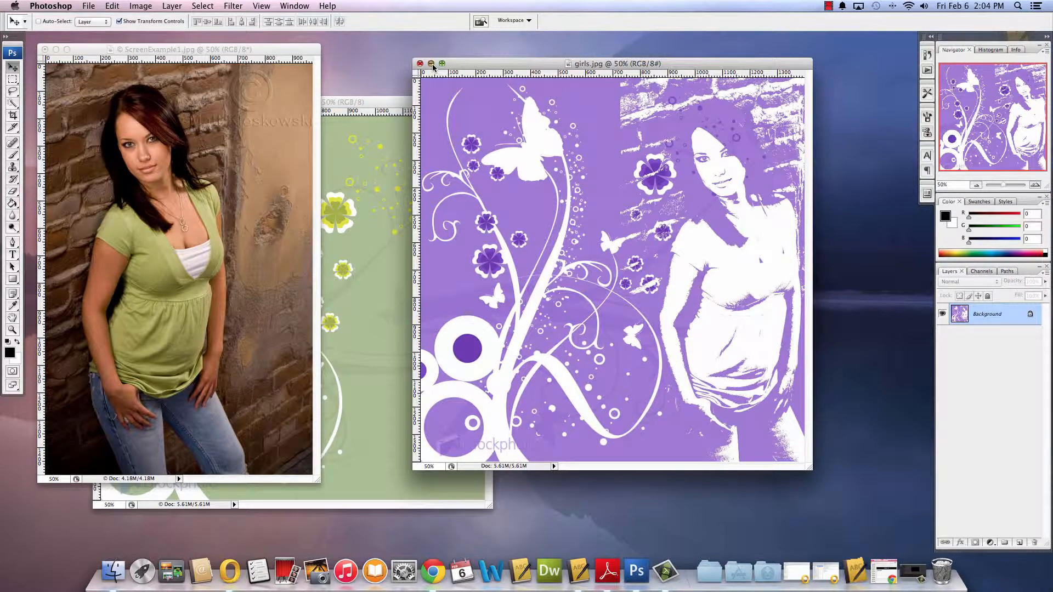
# Minimize girls.jpg and arrange the ScreenExample1.jpg and ScreenExample2.jpg windows side by side
pyautogui.click(431, 63)
pyautogui.moveTo(404, 106); pyautogui.dragTo(679, 67)
pyautogui.moveTo(214, 50); pyautogui.dragTo(255, 54)
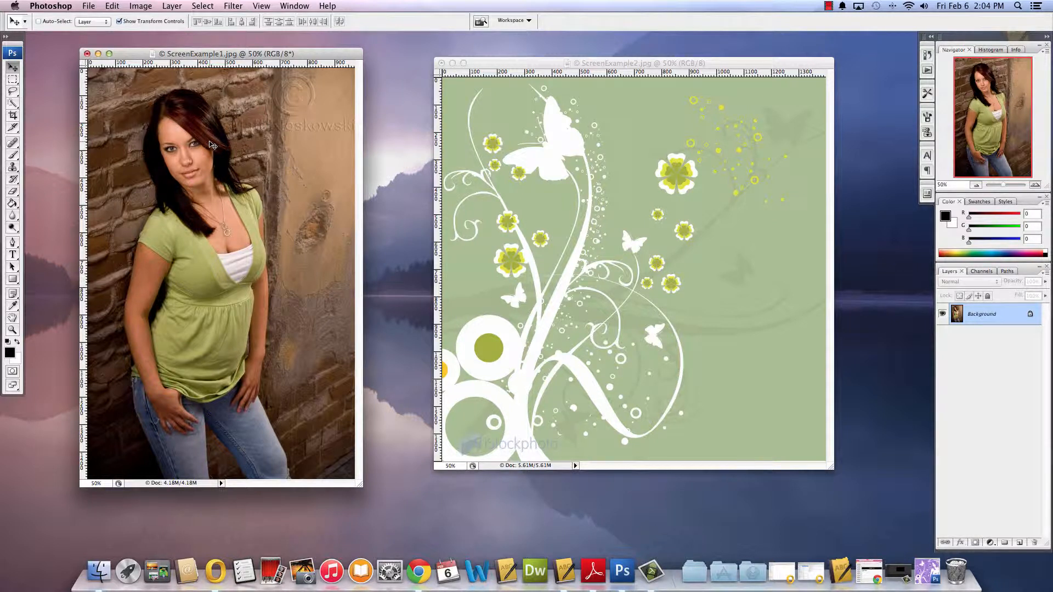
# Apply a Threshold adjustment with level 96 to the portrait in ScreenExample1.jpg
pyautogui.click(144, 8)
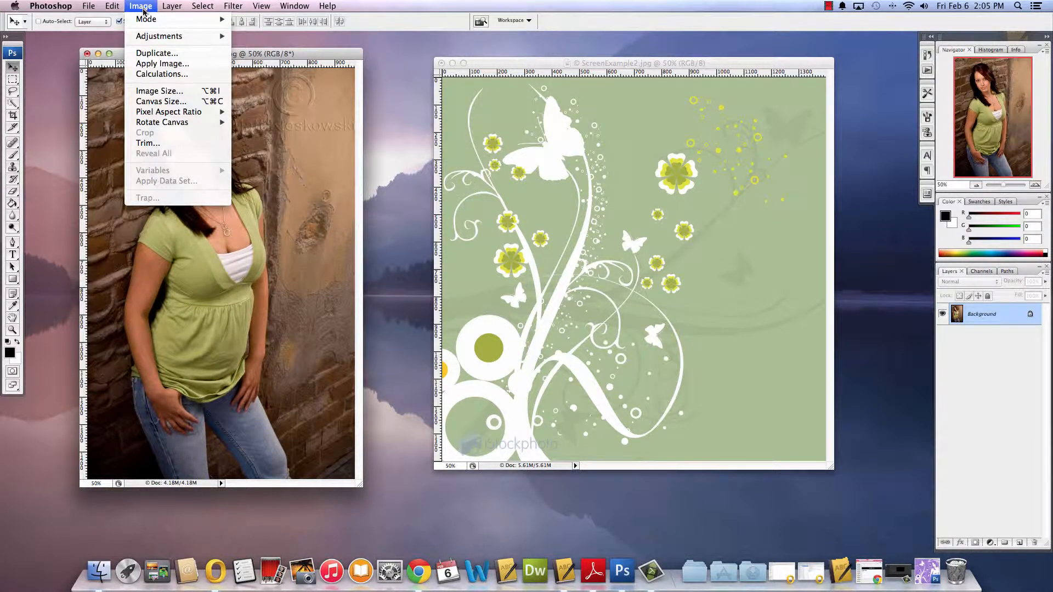
pyautogui.moveTo(142, 39)
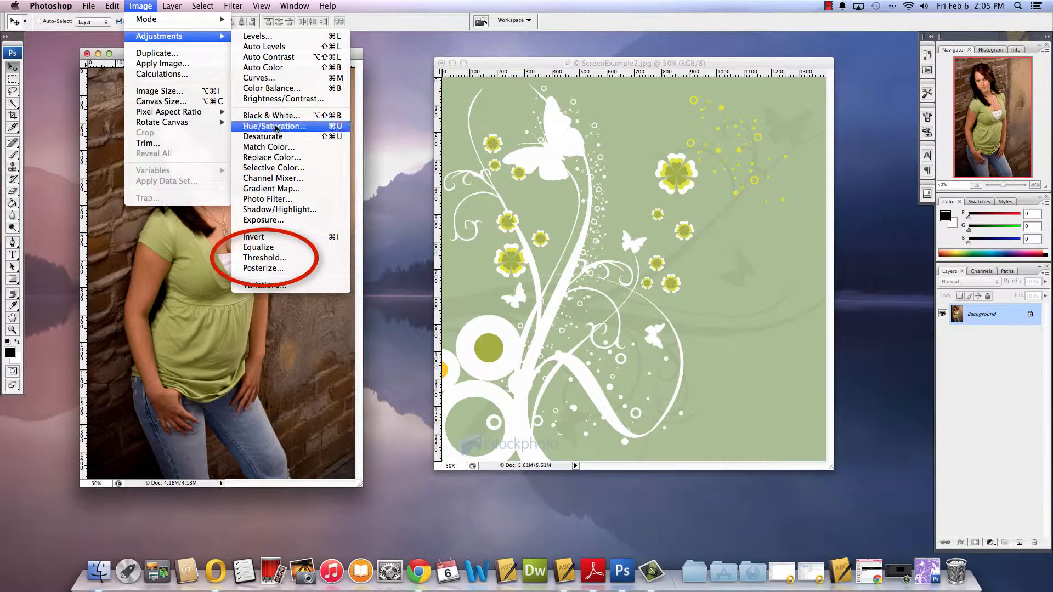
pyautogui.click(272, 260)
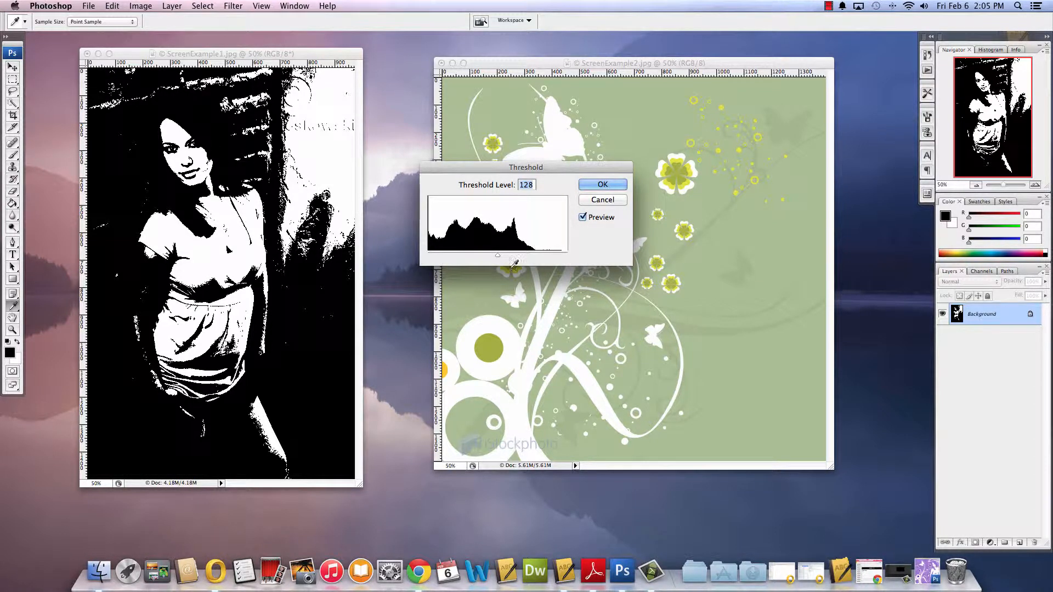
pyautogui.moveTo(499, 258)
pyautogui.mouseDown()
pyautogui.moveTo(482, 256)
pyautogui.moveTo(531, 255)
pyautogui.moveTo(480, 256)
pyautogui.mouseUp()
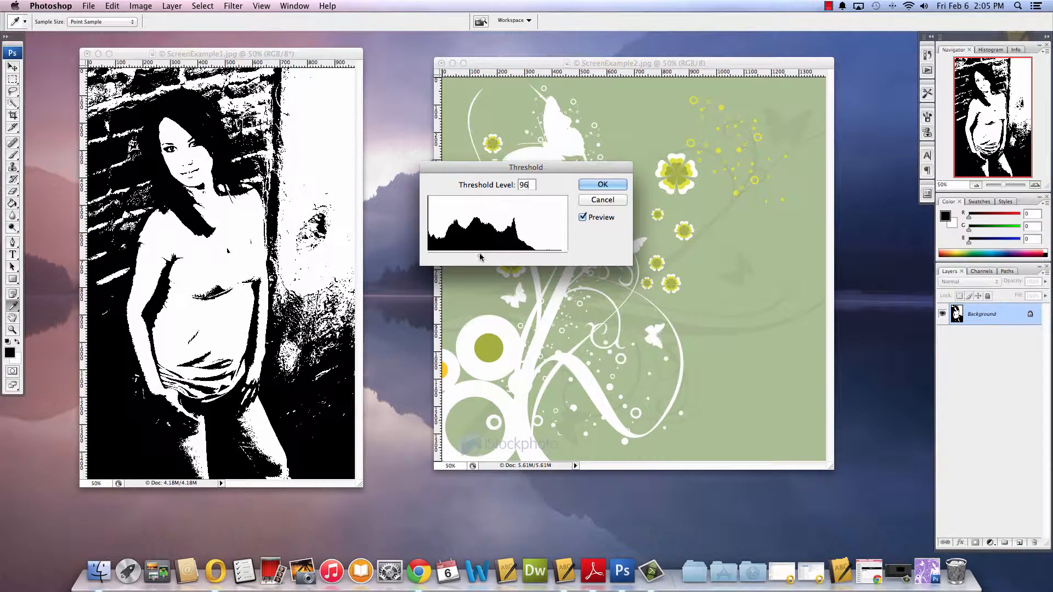
pyautogui.click(600, 185)
# Copy the black-and-white portrait into ScreenExample2.jpg as a new layer using the Move tool
pyautogui.press('v')
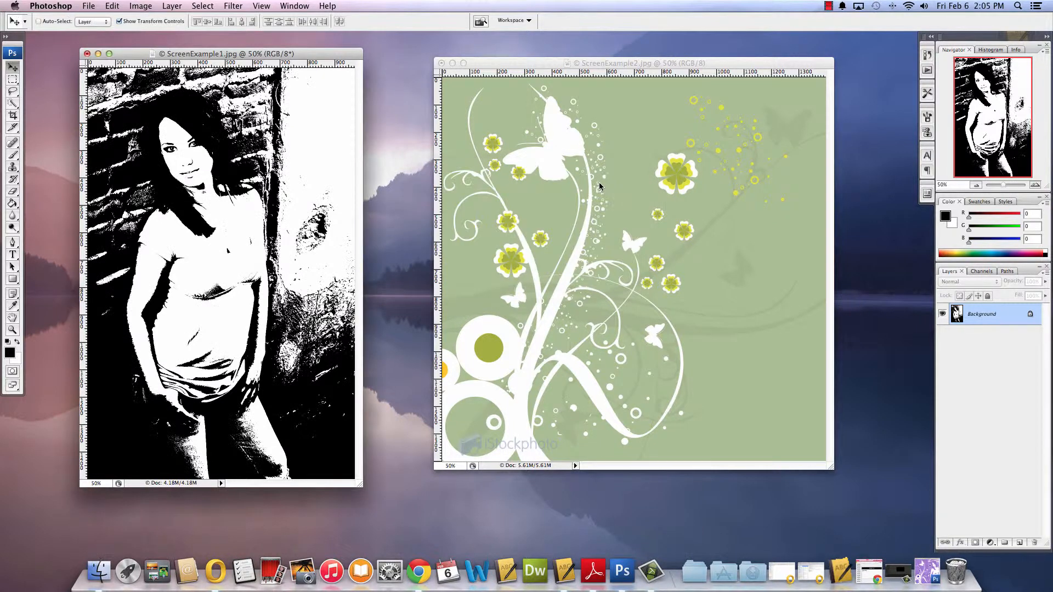
pyautogui.click(8, 66)
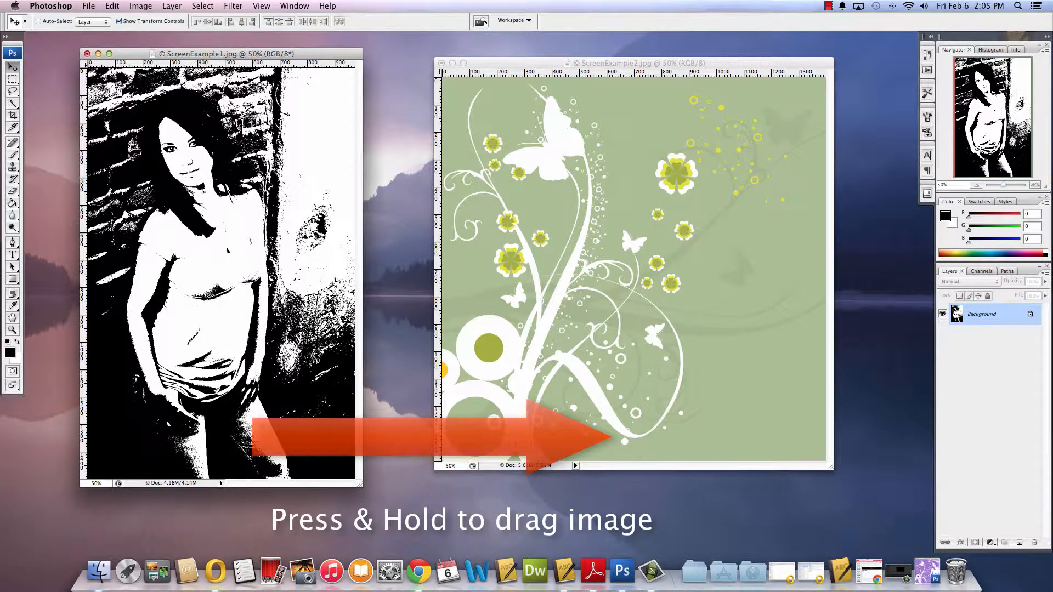
pyautogui.moveTo(184, 176); pyautogui.dragTo(660, 185)
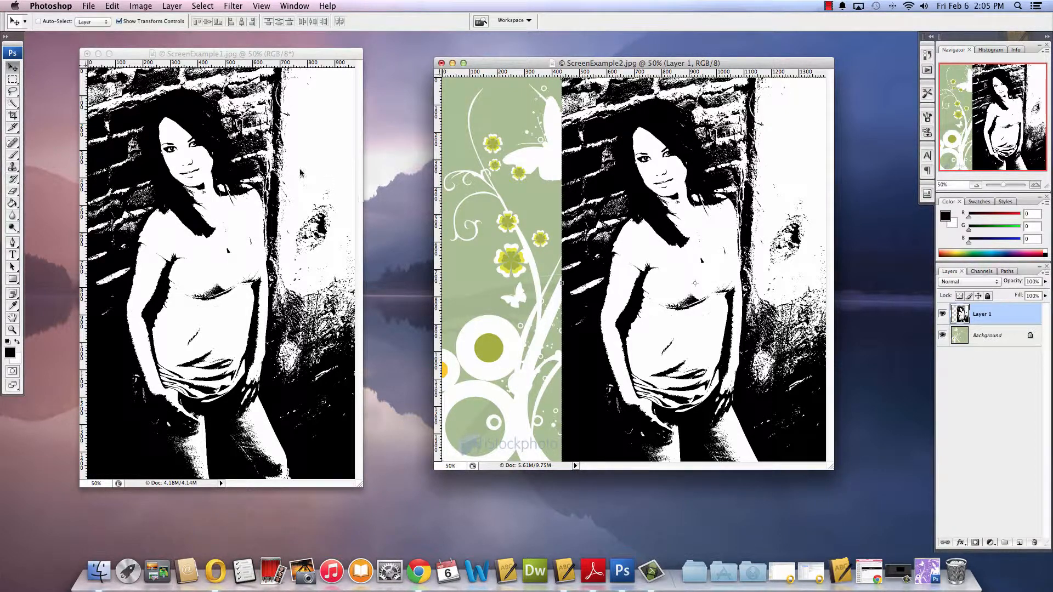
# Close ScreenExample1.jpg without saving and reposition the ScreenExample2.jpg window nearer the middle of the workspace
pyautogui.click(248, 149)
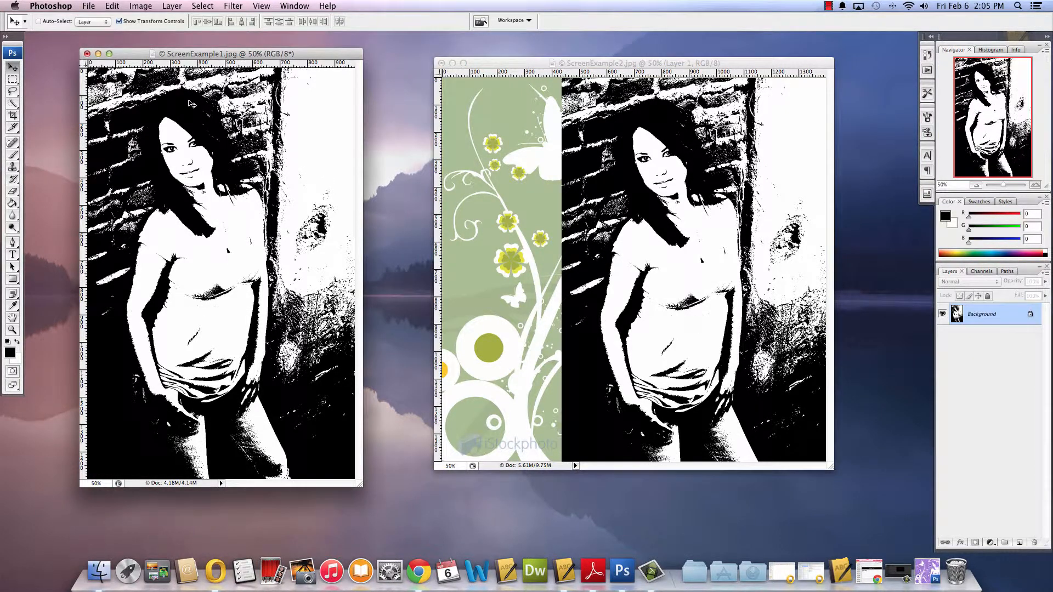
pyautogui.click(87, 55)
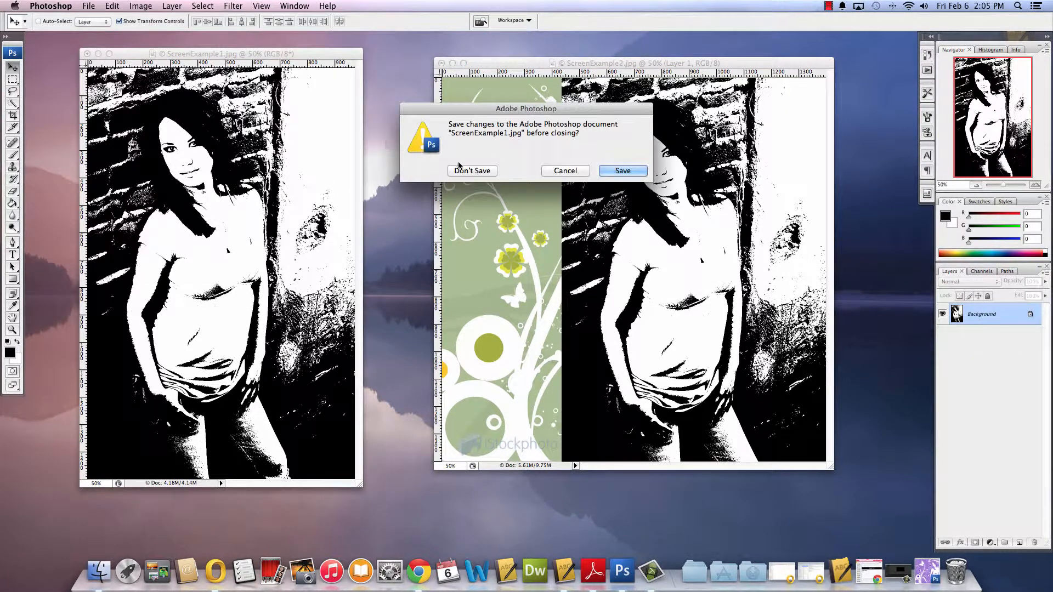
pyautogui.click(462, 170)
pyautogui.moveTo(522, 64); pyautogui.dragTo(269, 61)
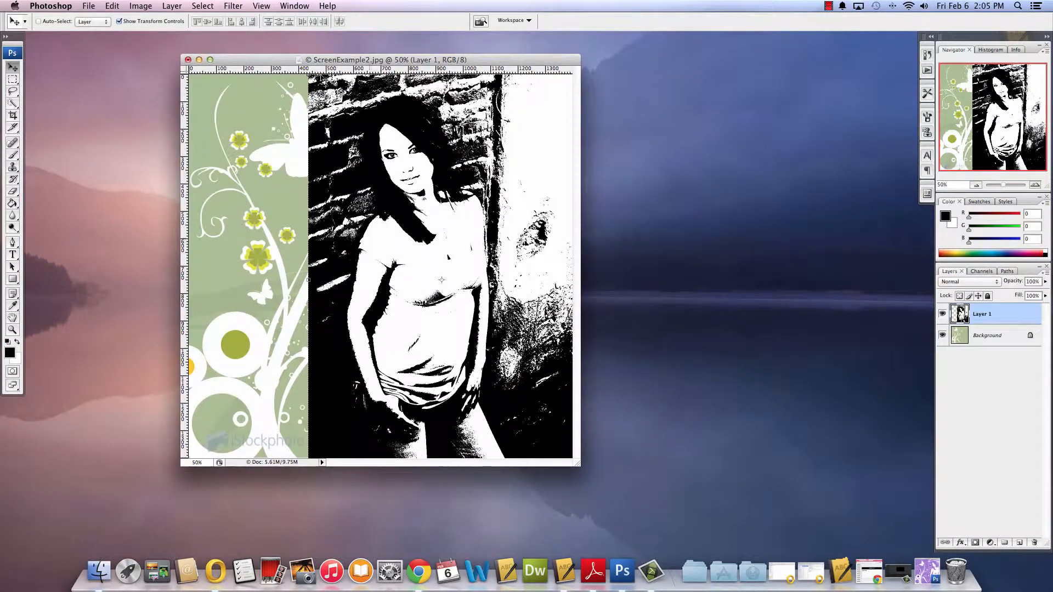
# Try the Multiply blend mode on Layer 1 and set it back to Normal
pyautogui.click(981, 286)
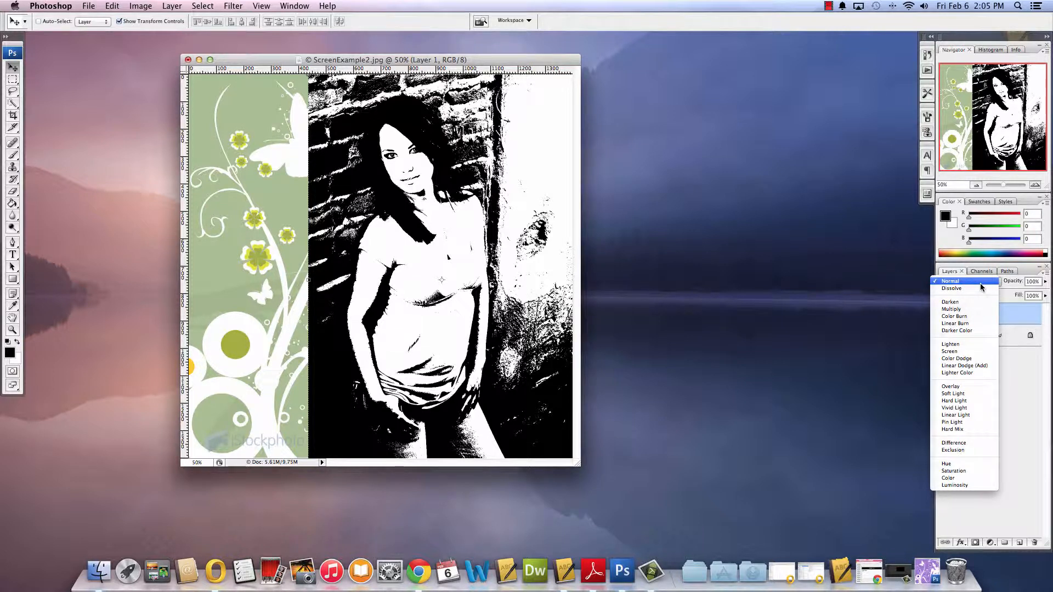
pyautogui.click(965, 311)
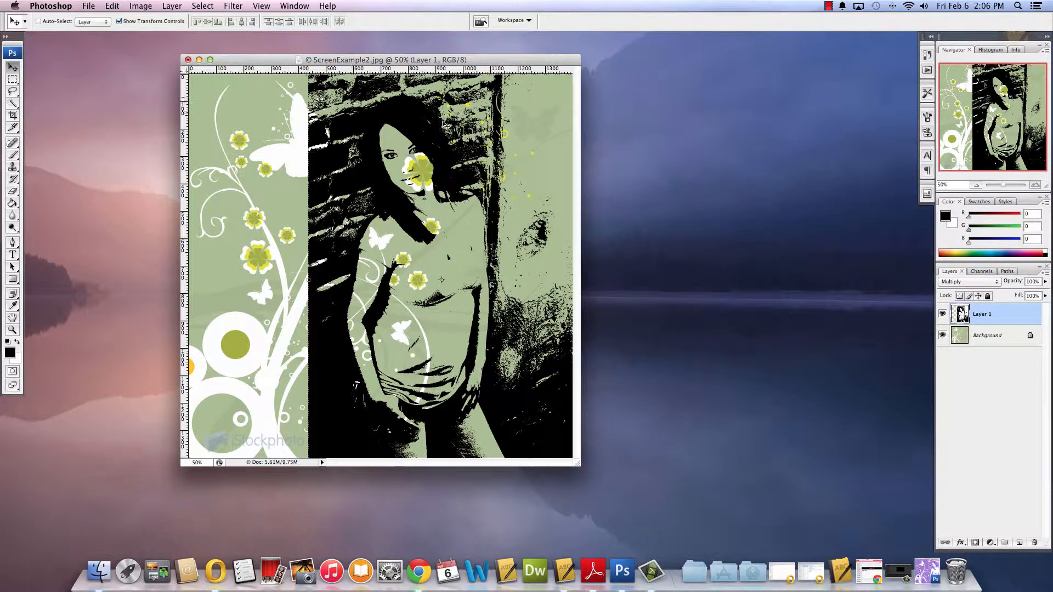
pyautogui.click(985, 284)
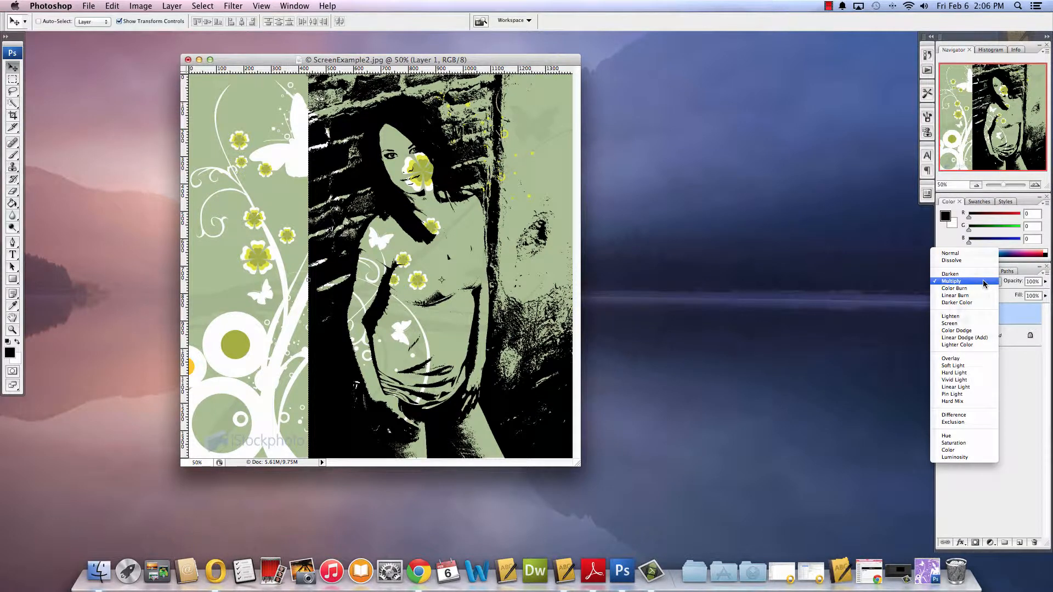
pyautogui.click(953, 253)
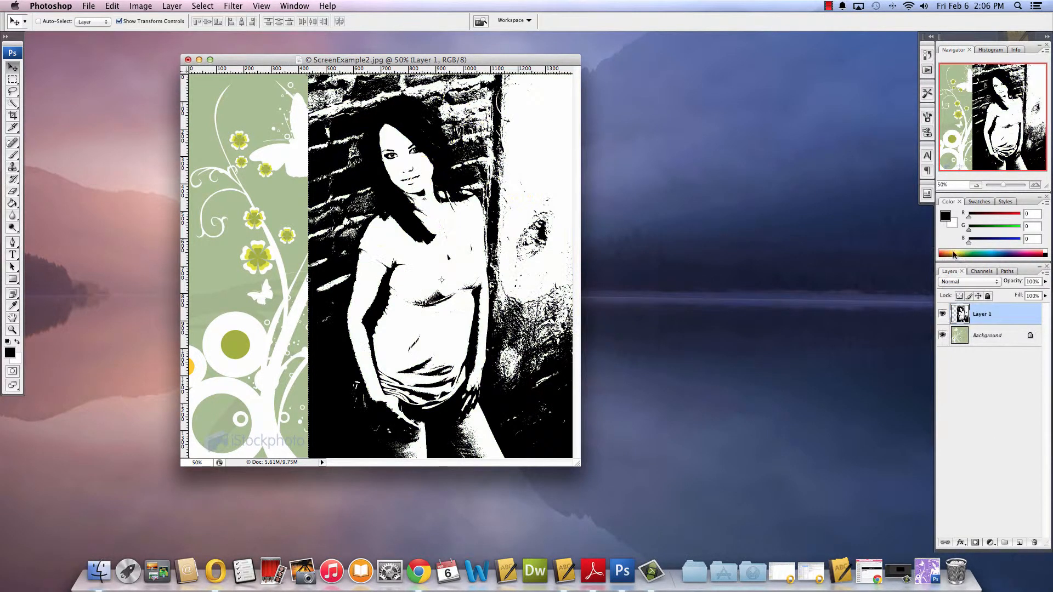
# Shift the portrait layer toward the canvas's right edge and set its blend mode to Screen after trying Soft Light and Overlay
pyautogui.moveTo(406, 187); pyautogui.dragTo(484, 186)
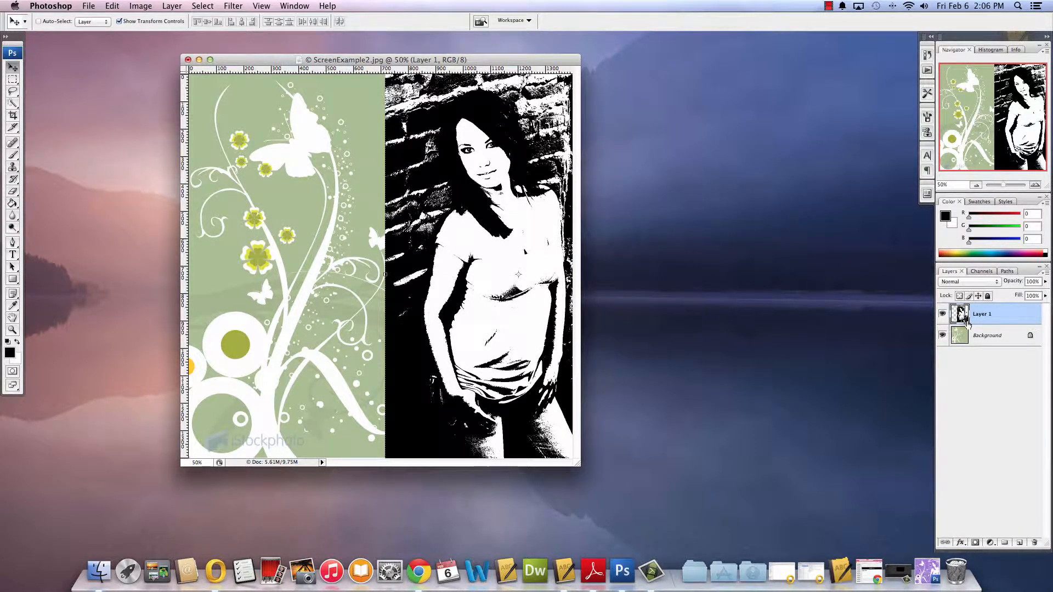
pyautogui.click(972, 285)
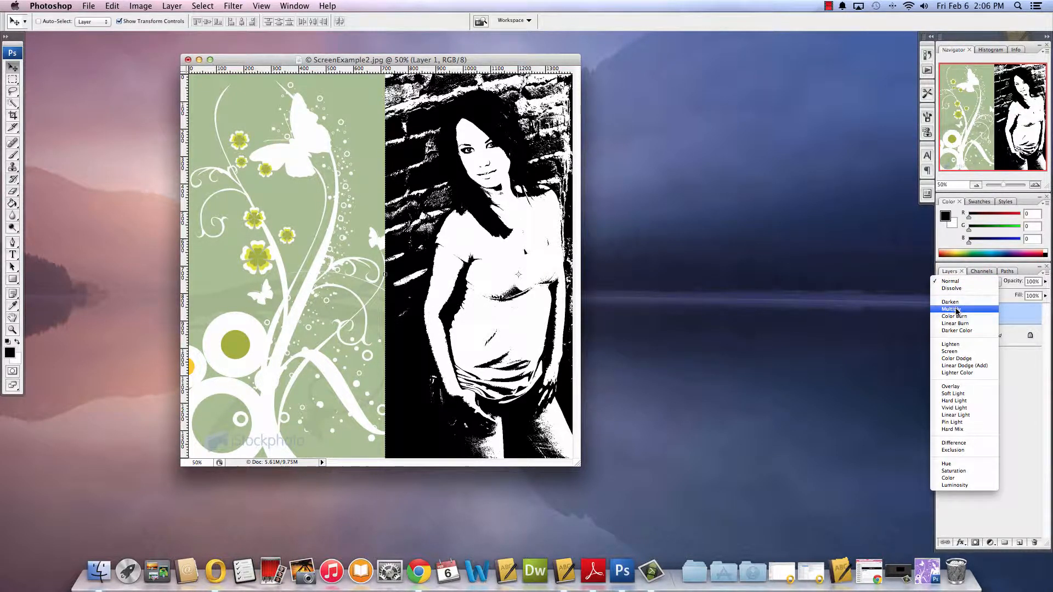
pyautogui.click(960, 394)
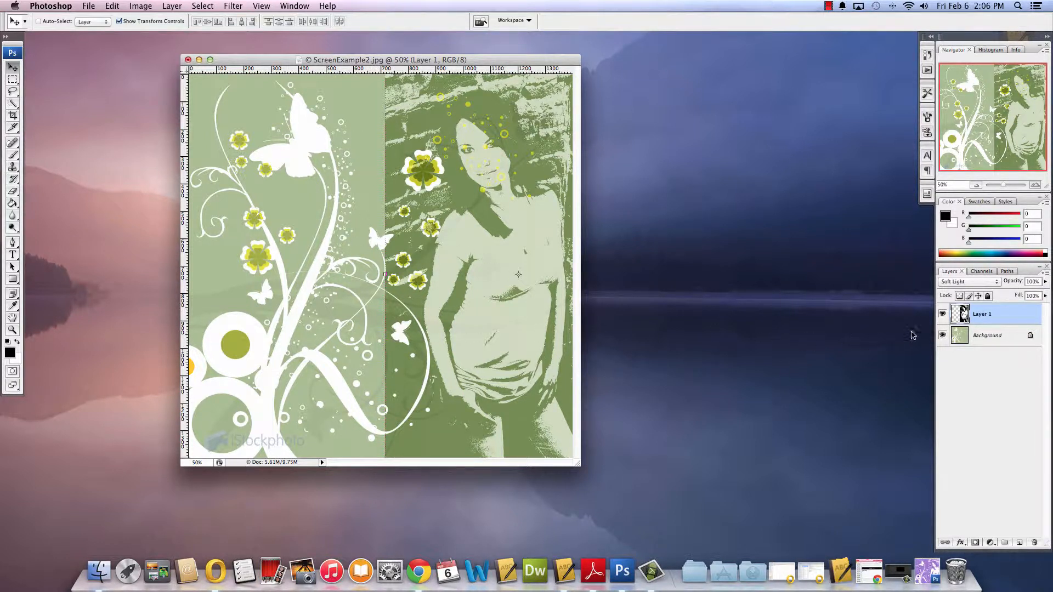
pyautogui.click(960, 280)
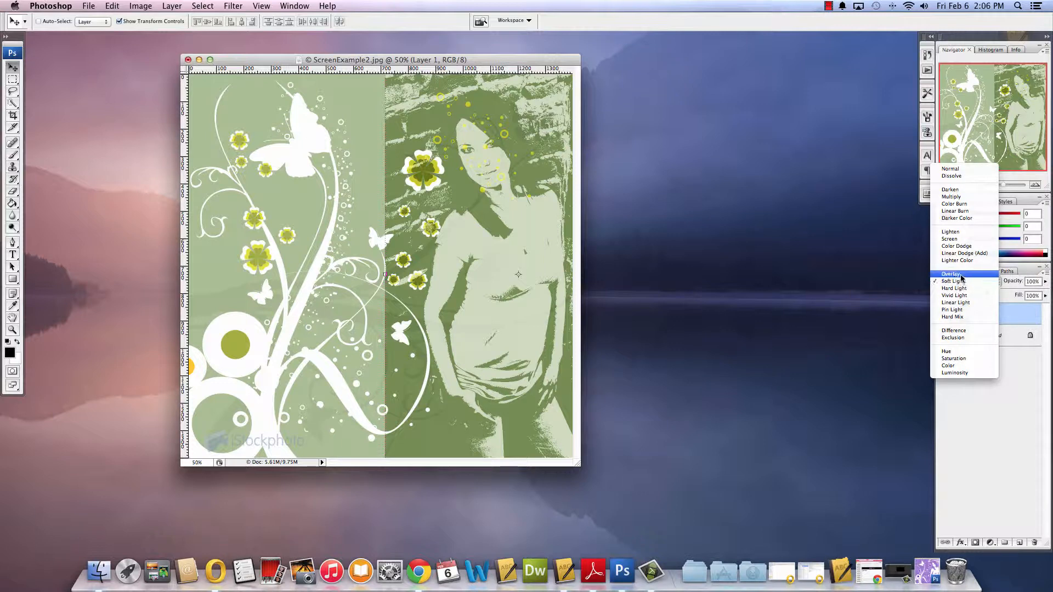
pyautogui.click(961, 275)
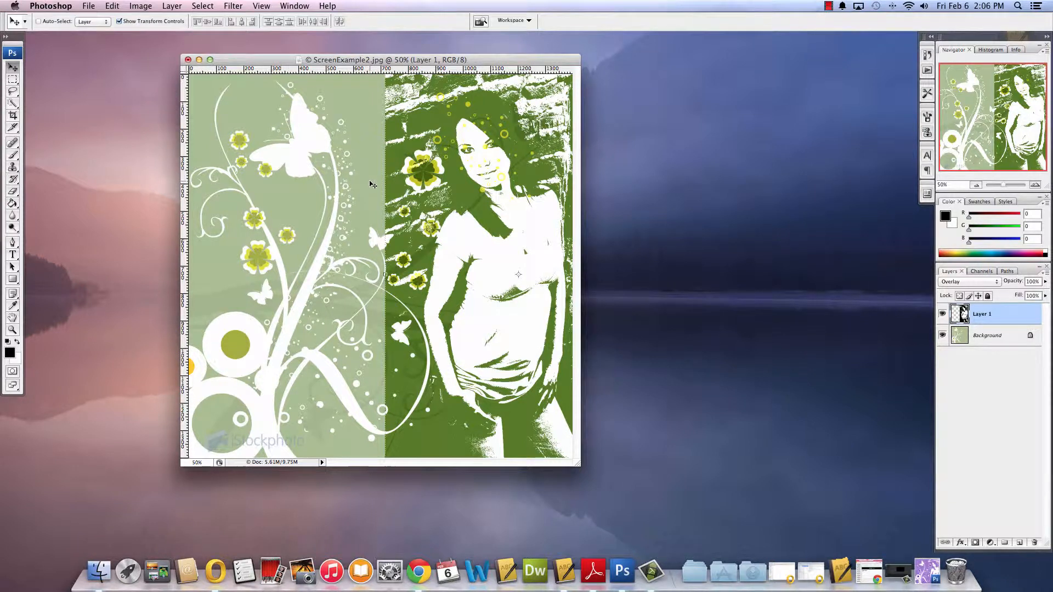
pyautogui.click(975, 284)
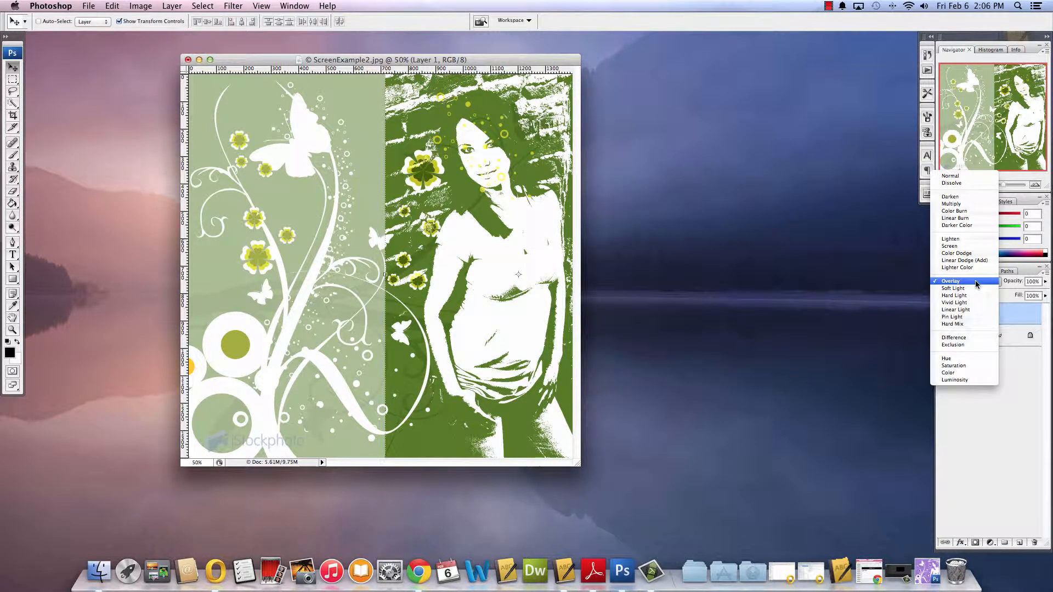
pyautogui.click(957, 249)
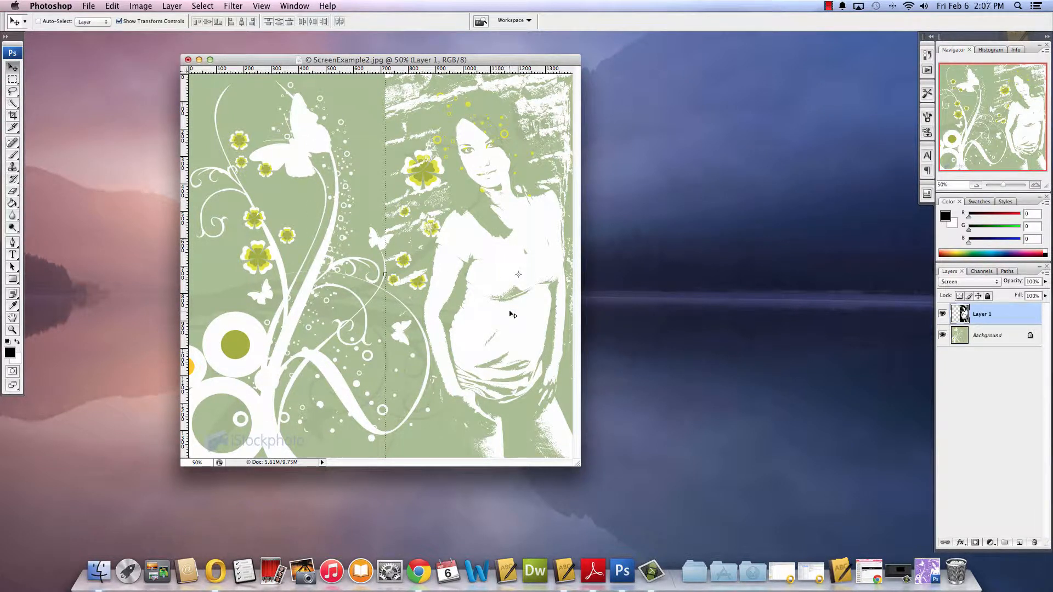
# Hide the Background layer and erase the brick wall along the portrait's upper and left edges with an eraser of about 78 px
pyautogui.click(943, 335)
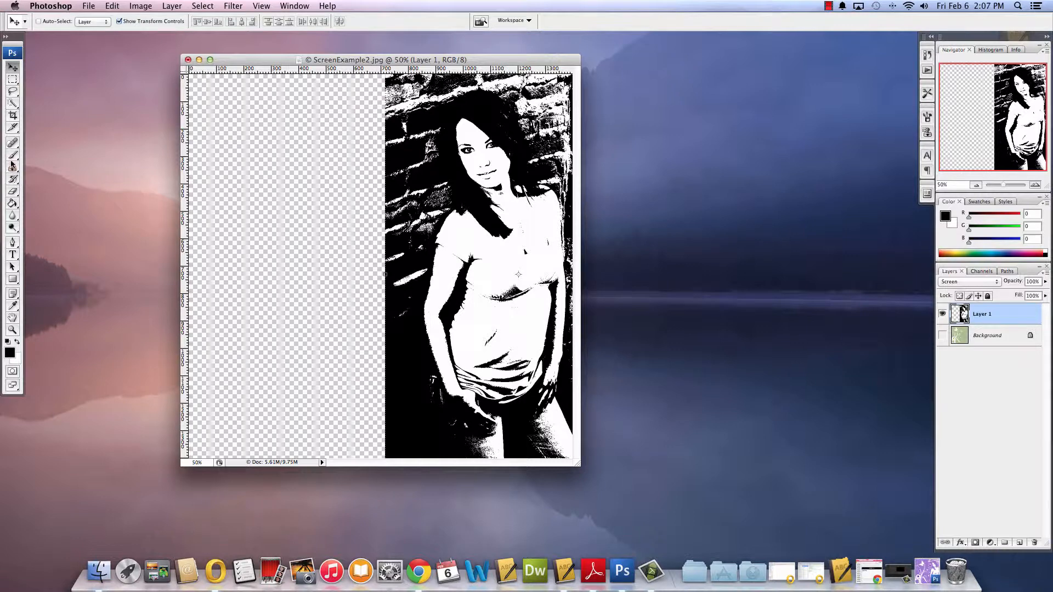
pyautogui.click(12, 191)
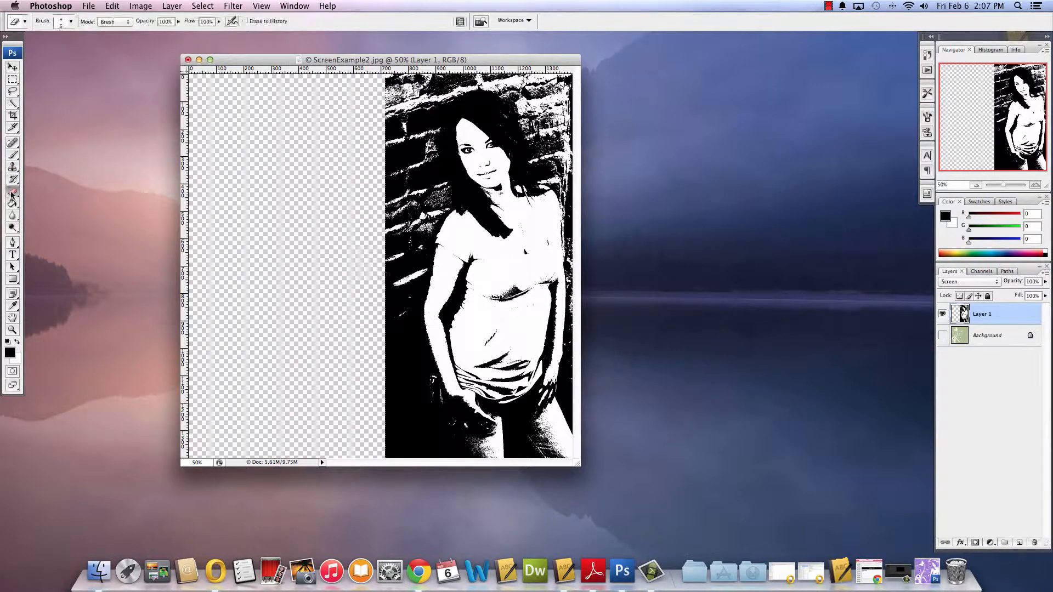
pyautogui.click(71, 22)
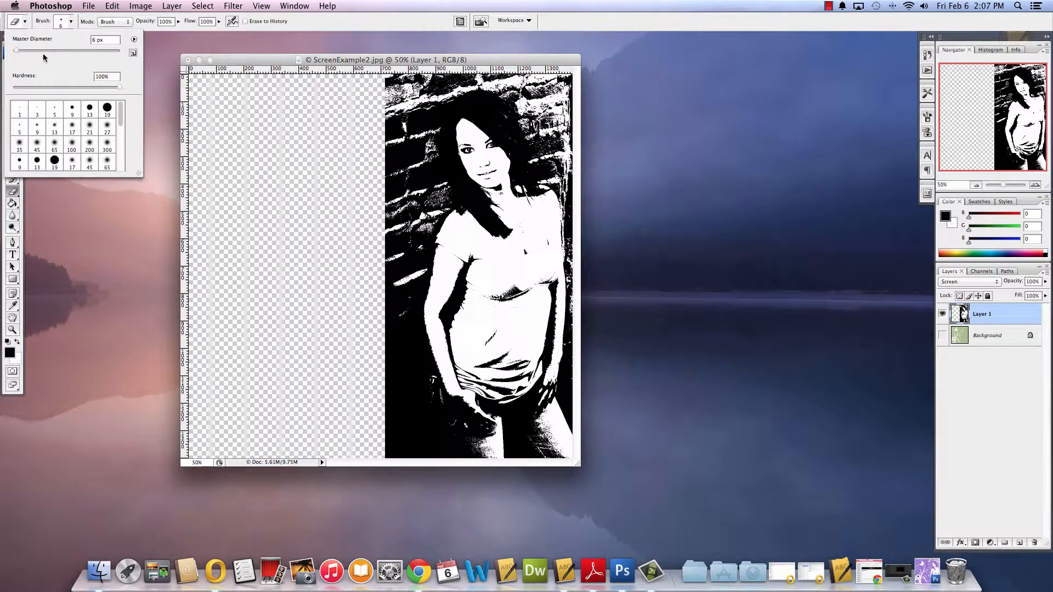
pyautogui.moveTo(16, 51); pyautogui.dragTo(54, 51)
pyautogui.moveTo(384, 106)
pyautogui.mouseDown()
pyautogui.moveTo(375, 81)
pyautogui.moveTo(425, 80)
pyautogui.moveTo(401, 92)
pyautogui.moveTo(397, 111)
pyautogui.moveTo(407, 114)
pyautogui.moveTo(435, 82)
pyautogui.moveTo(570, 77)
pyautogui.moveTo(385, 96)
pyautogui.moveTo(394, 115)
pyautogui.moveTo(384, 215)
pyautogui.mouseUp()
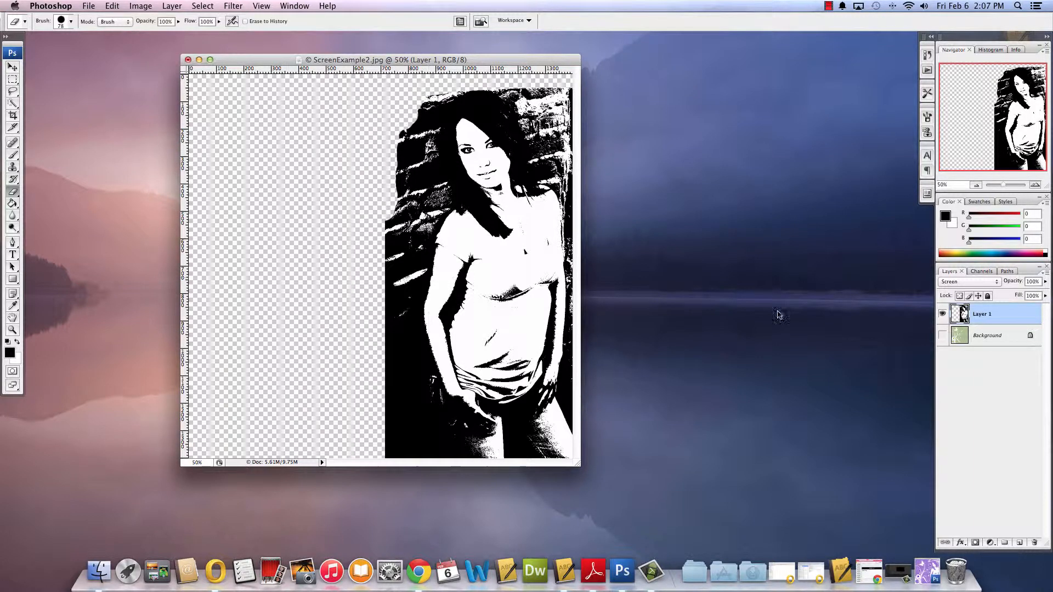
# Show the Background layer again and erase the remaining brick texture around the woman's head and shoulders
pyautogui.click(942, 335)
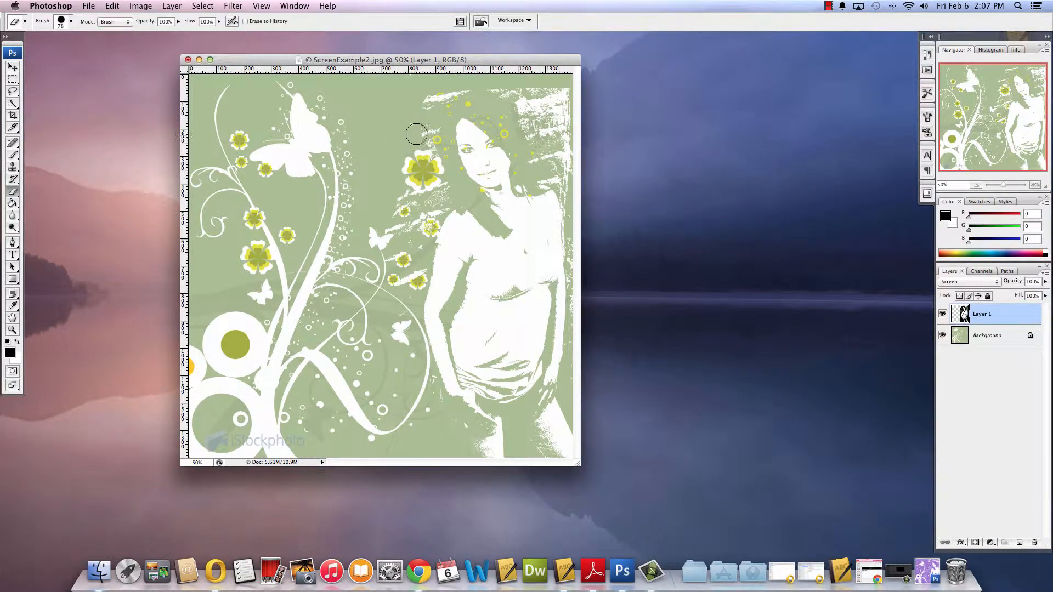
pyautogui.moveTo(434, 127)
pyautogui.mouseDown()
pyautogui.moveTo(443, 96)
pyautogui.moveTo(568, 88)
pyautogui.moveTo(522, 97)
pyautogui.moveTo(563, 98)
pyautogui.moveTo(570, 144)
pyautogui.mouseUp()
pyautogui.moveTo(420, 204)
pyautogui.mouseDown()
pyautogui.moveTo(385, 199)
pyautogui.moveTo(437, 180)
pyautogui.moveTo(432, 205)
pyautogui.moveTo(367, 238)
pyautogui.moveTo(382, 266)
pyautogui.mouseUp()
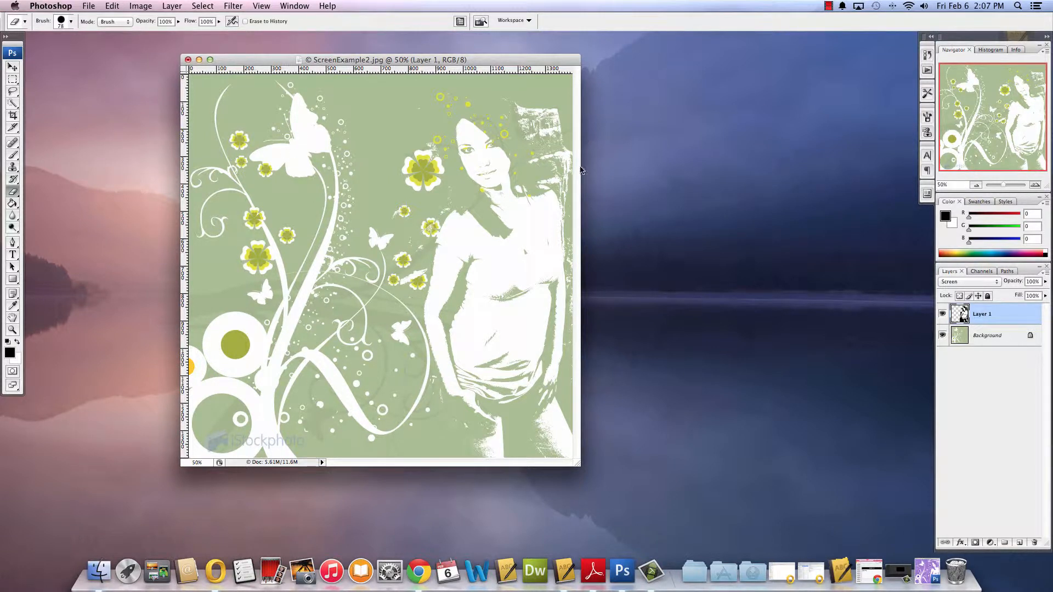
pyautogui.moveTo(573, 168)
pyautogui.mouseDown()
pyautogui.moveTo(547, 102)
pyautogui.moveTo(547, 138)
pyautogui.moveTo(516, 102)
pyautogui.moveTo(572, 190)
pyautogui.moveTo(533, 140)
pyautogui.mouseUp()
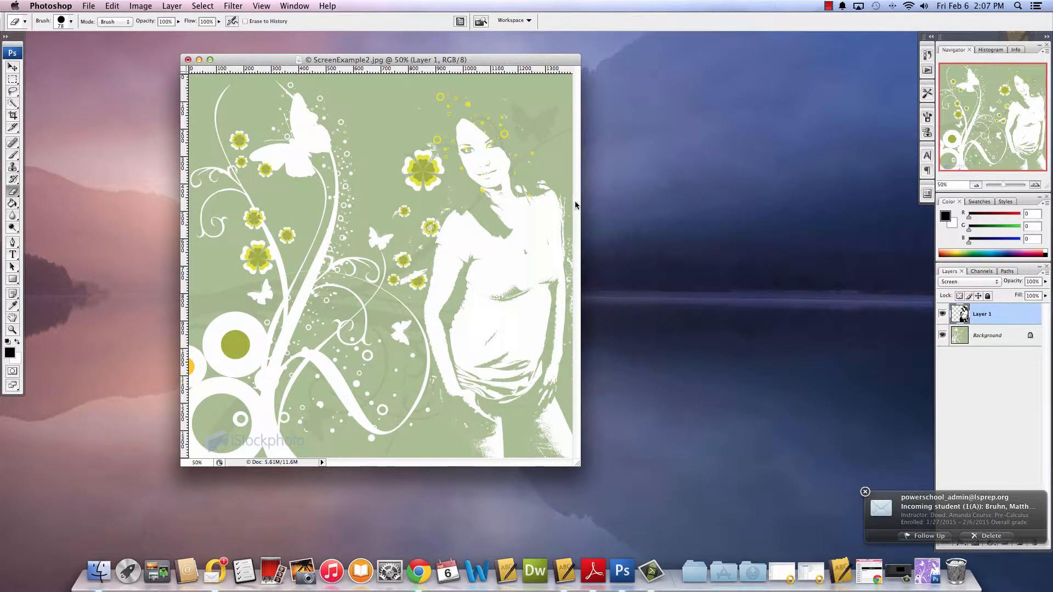
pyautogui.press('v')
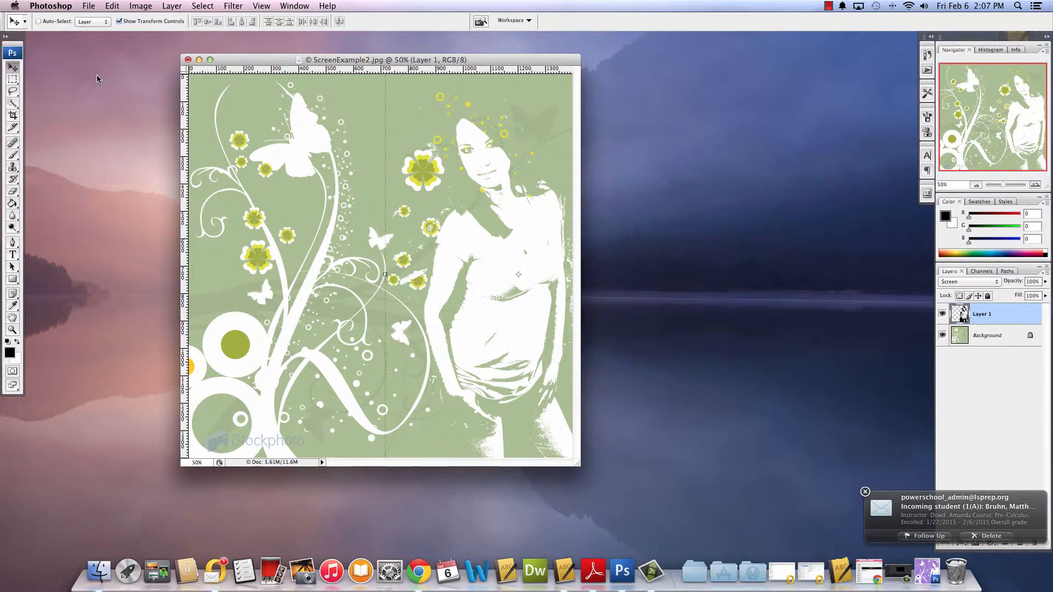
pyautogui.moveTo(273, 60); pyautogui.dragTo(318, 71)
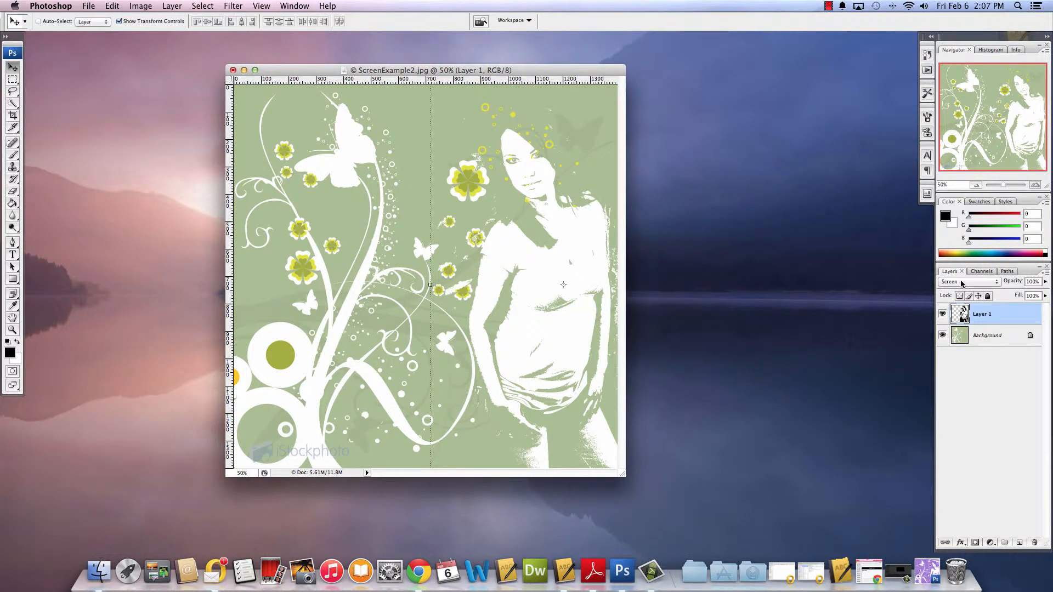
# Compare Layer 1 in the Normal blend mode and return it to Screen
pyautogui.click(998, 284)
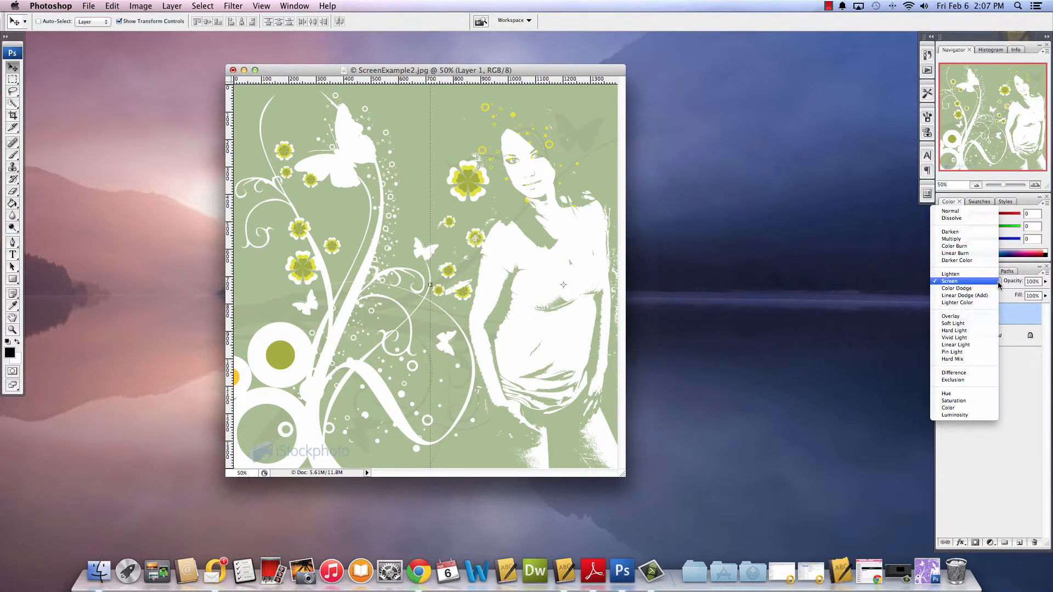
pyautogui.click(964, 211)
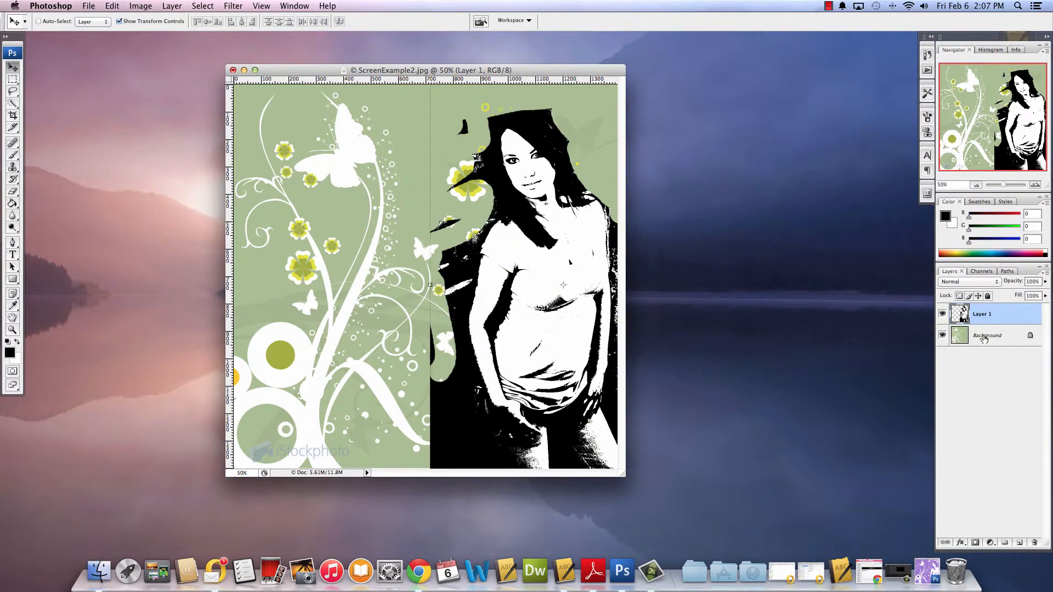
pyautogui.click(990, 282)
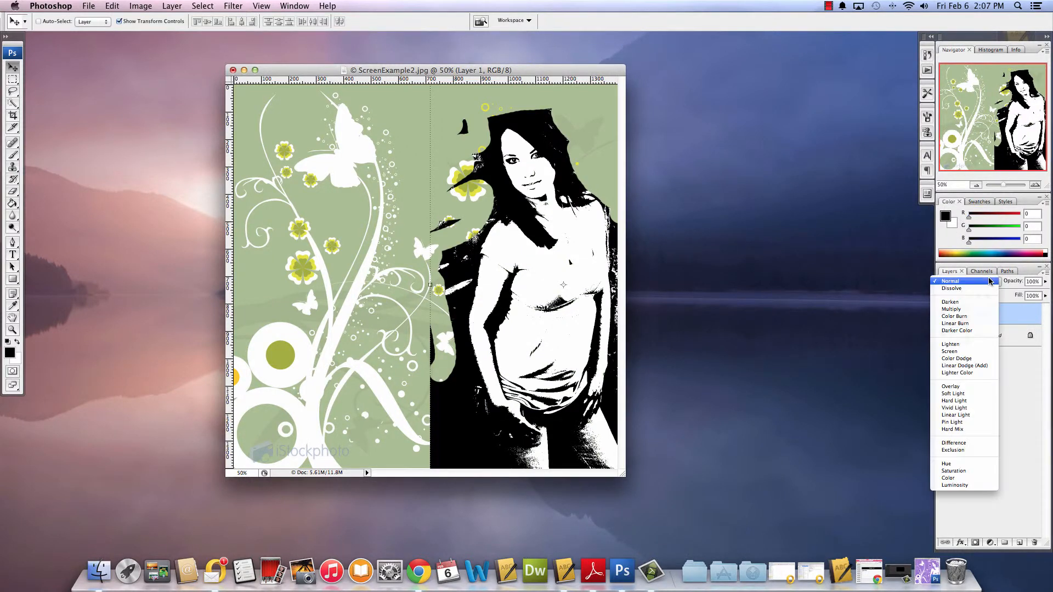
pyautogui.click(972, 352)
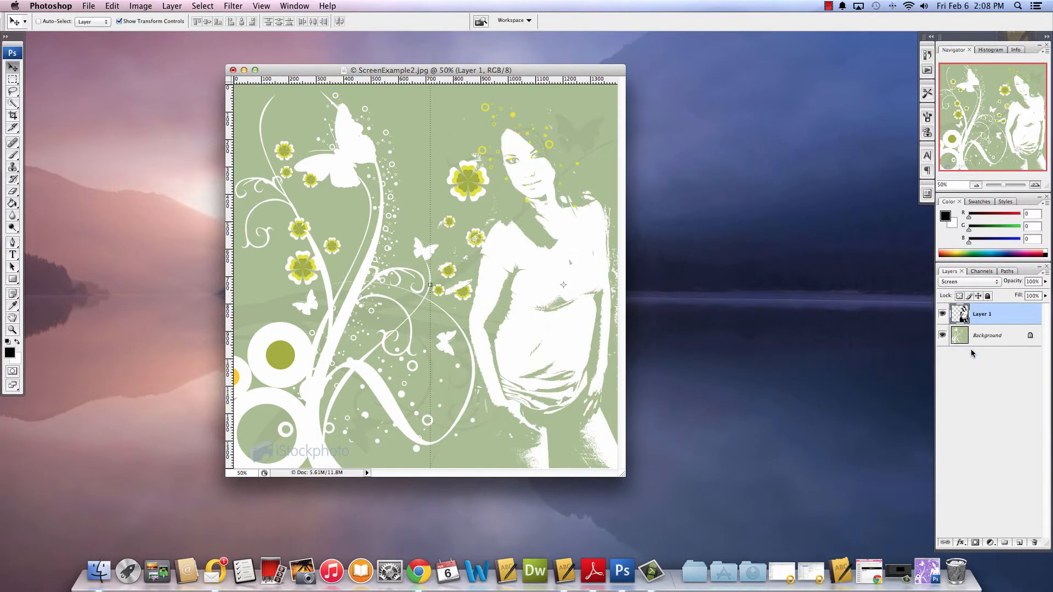